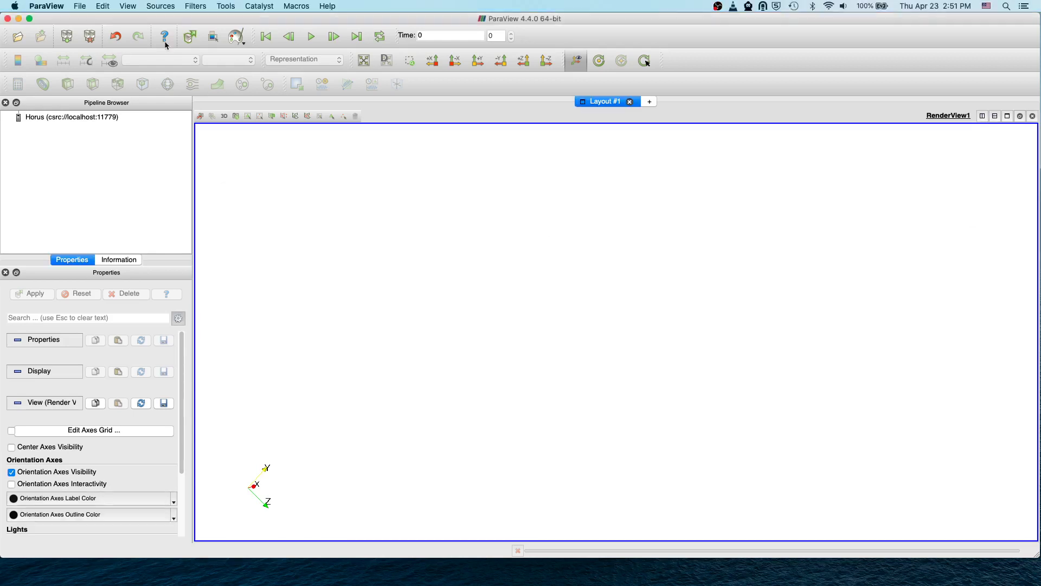
Step: Add a cylinder source with height 0.05, radius 0.05 and its center at 0, 0, 0, and apply it
click(280, 184)
click(168, 5)
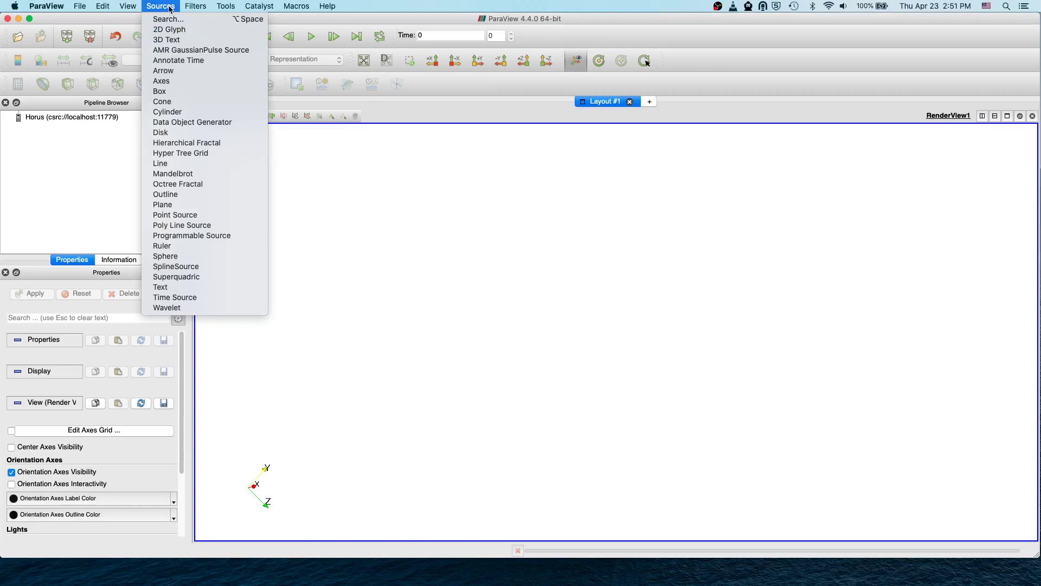
click(187, 117)
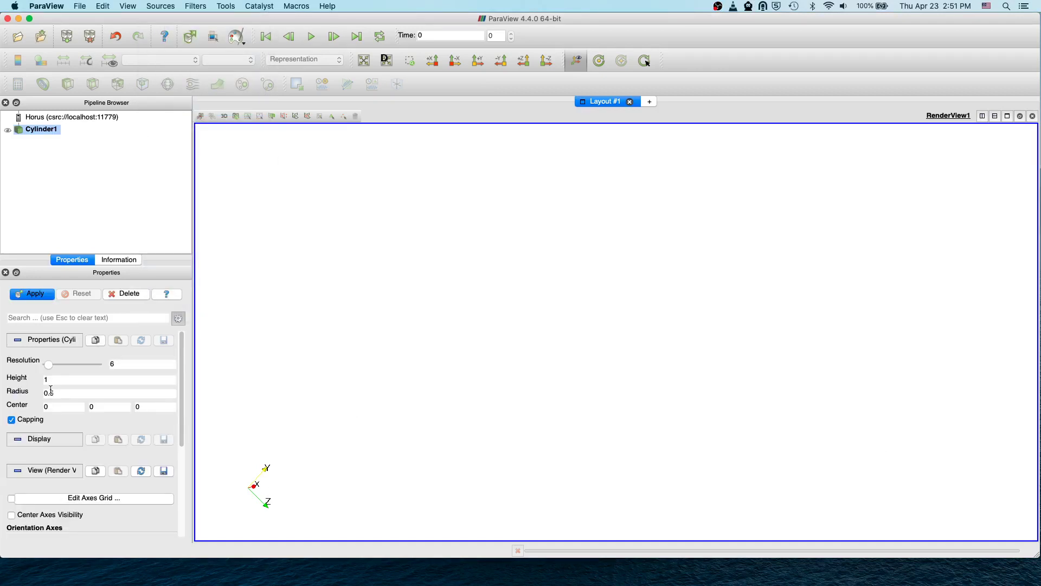
click(66, 378)
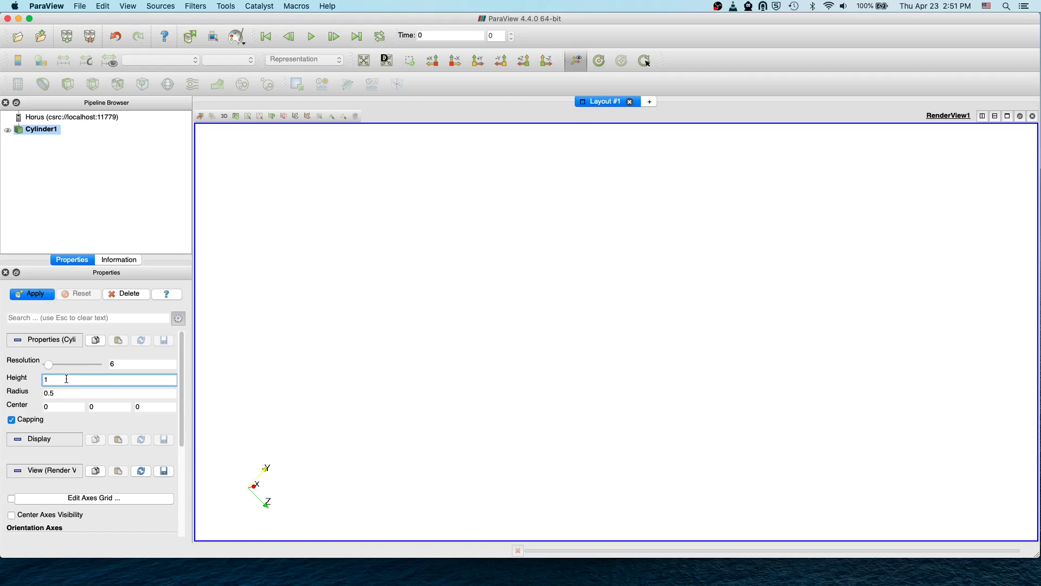
key(BackSpace)
text(0.05)
click(49, 392)
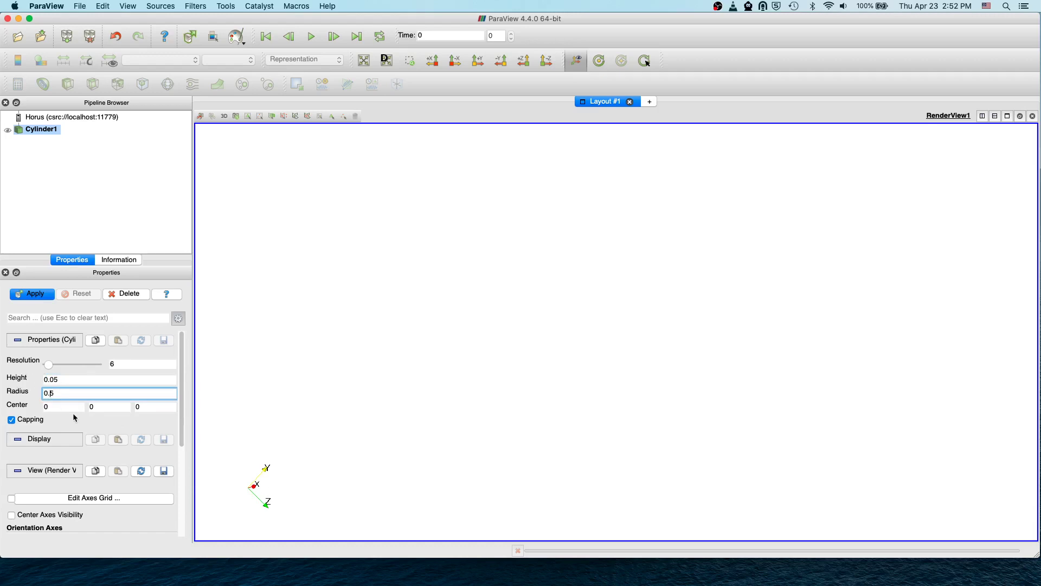
click(73, 406)
click(112, 407)
click(161, 407)
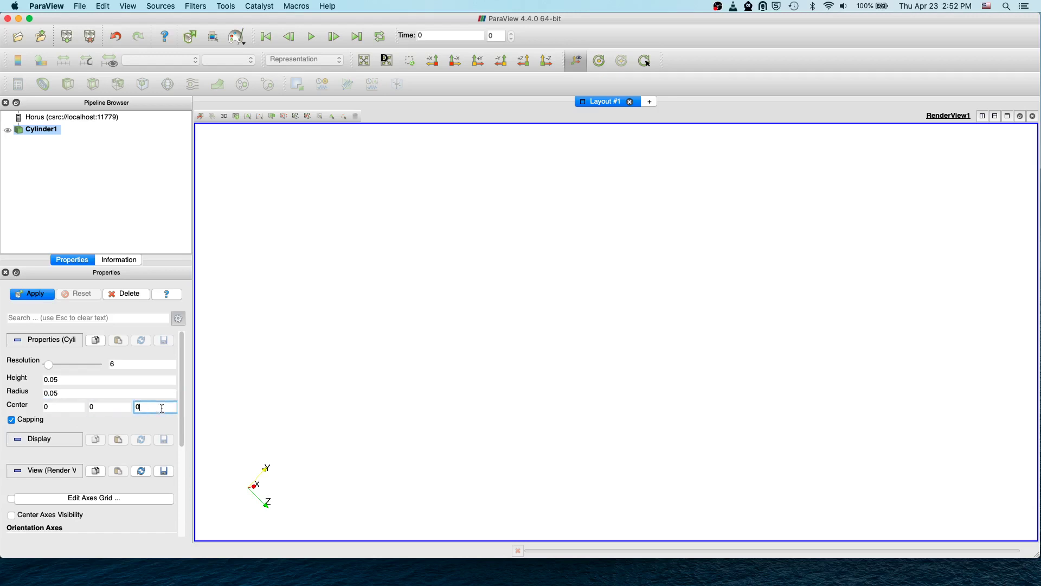
click(31, 298)
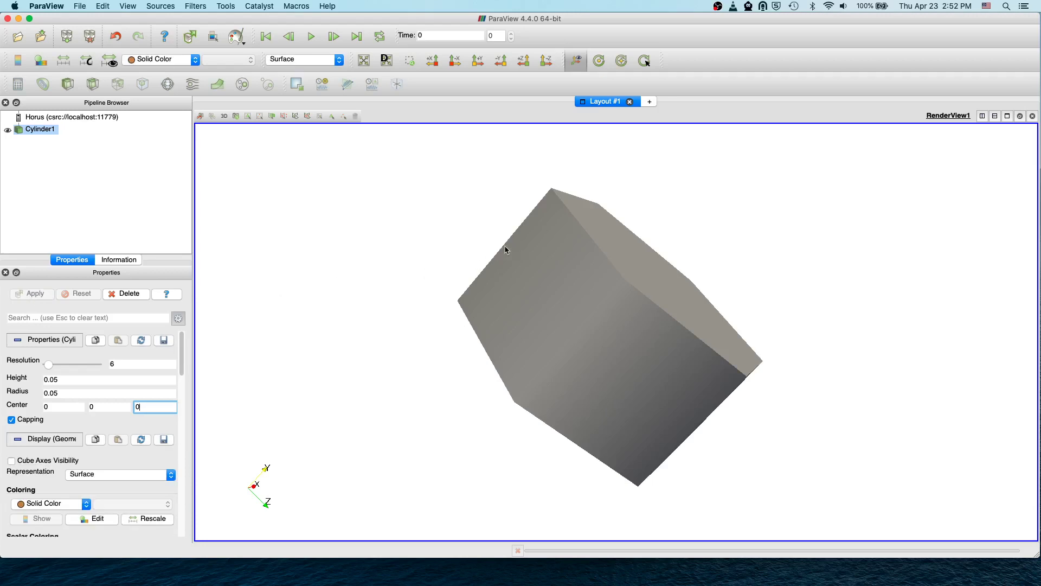
Step: Raise the cylinder's resolution to 64 to smooth its round outline, and apply the change
drag(511, 171, 439, 228)
click(500, 61)
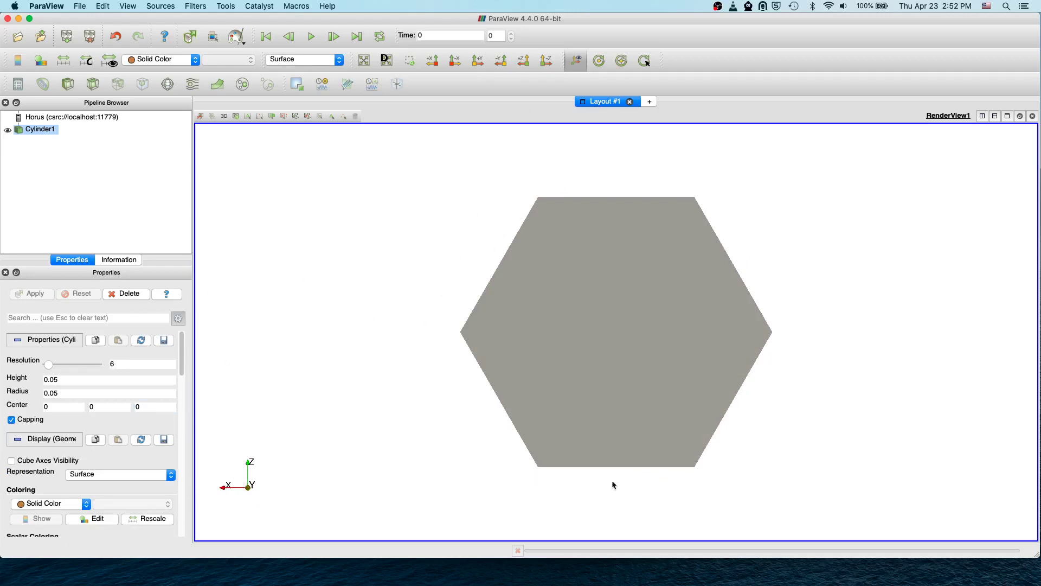
click(132, 362)
text(4)
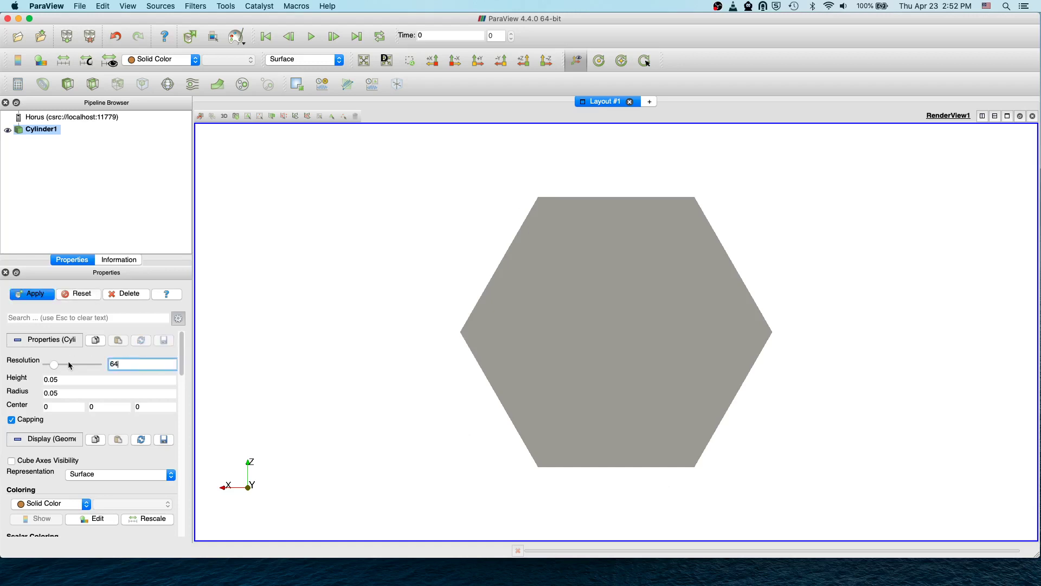
click(28, 295)
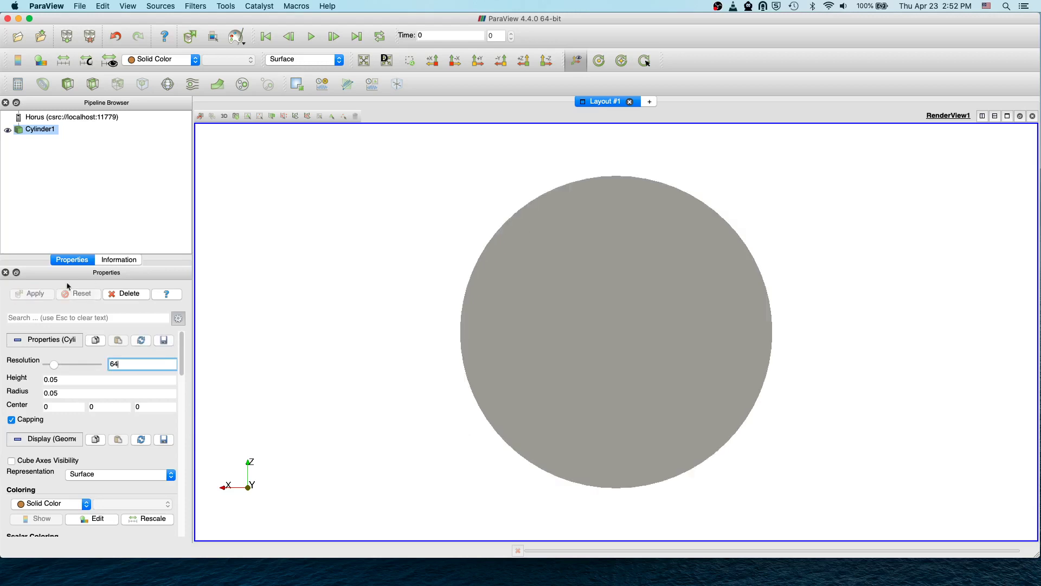
Step: Inspect the smoothed cylinder from several angles, finishing with the view direction set to -Z
drag(474, 214, 476, 250)
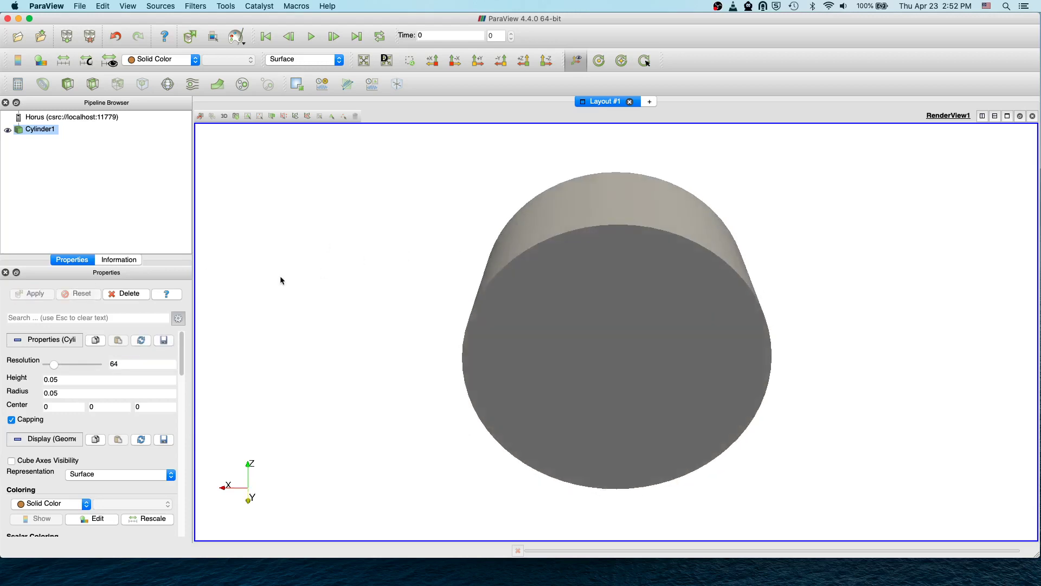
mouse_move(578, 202)
mouse_down()
mouse_move(564, 247)
mouse_move(575, 217)
mouse_up()
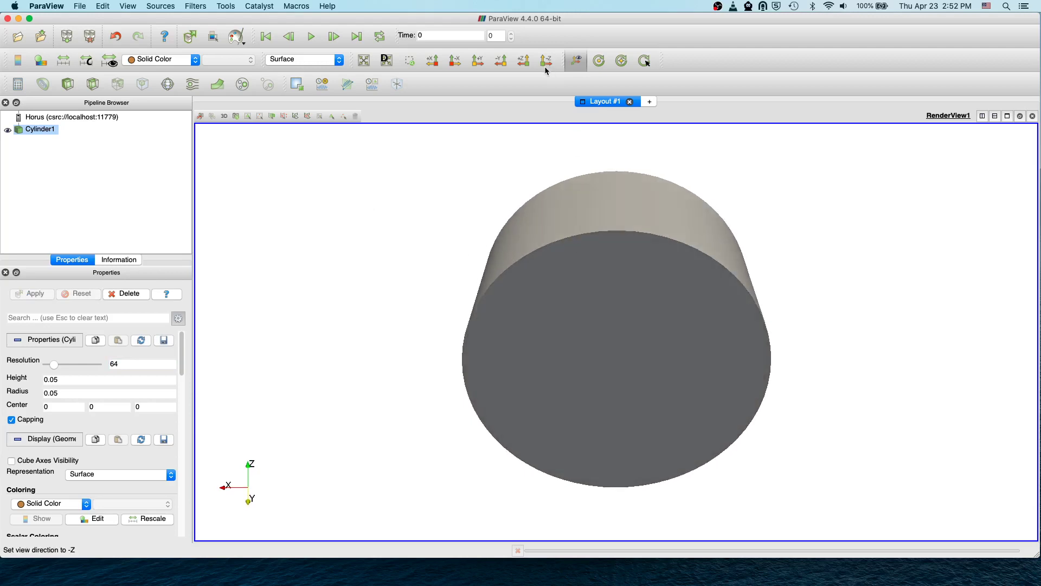
drag(493, 302, 504, 276)
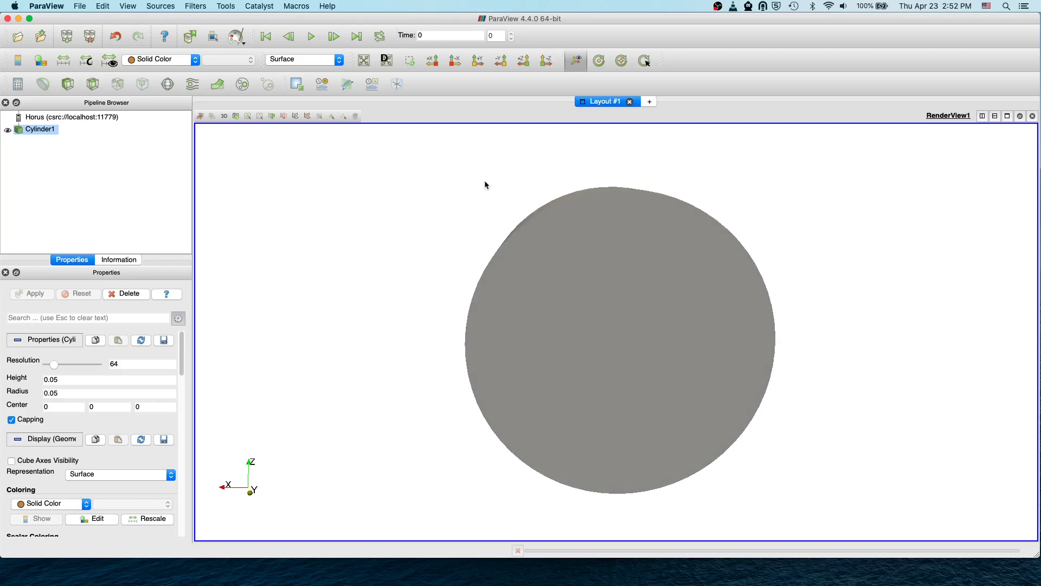
click(546, 60)
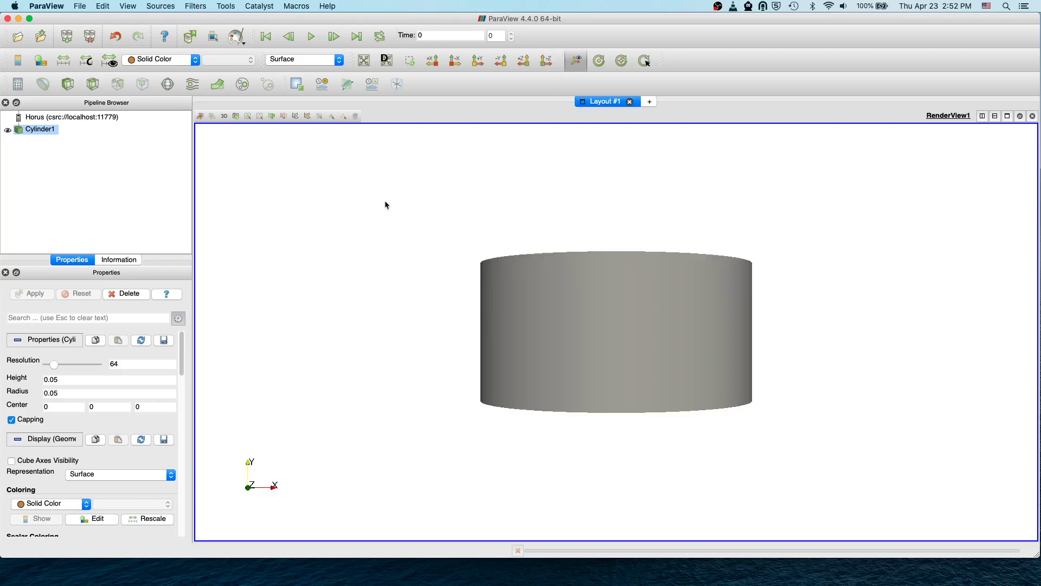
Step: Add a Transform filter to the cylinder that rotates it 90 degrees about the X axis, and apply it
click(202, 5)
mouse_move(172, 4)
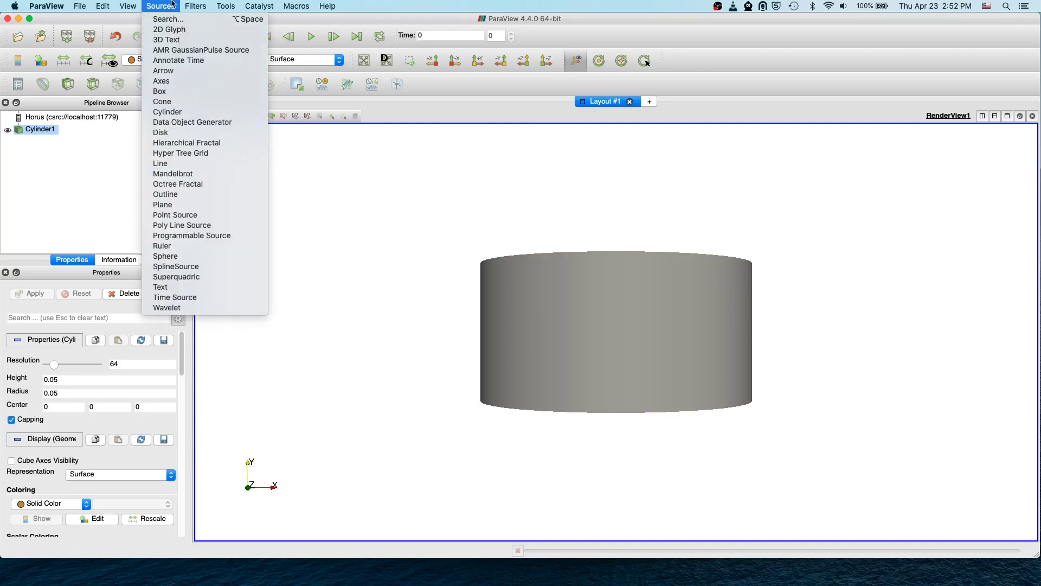
mouse_move(286, 134)
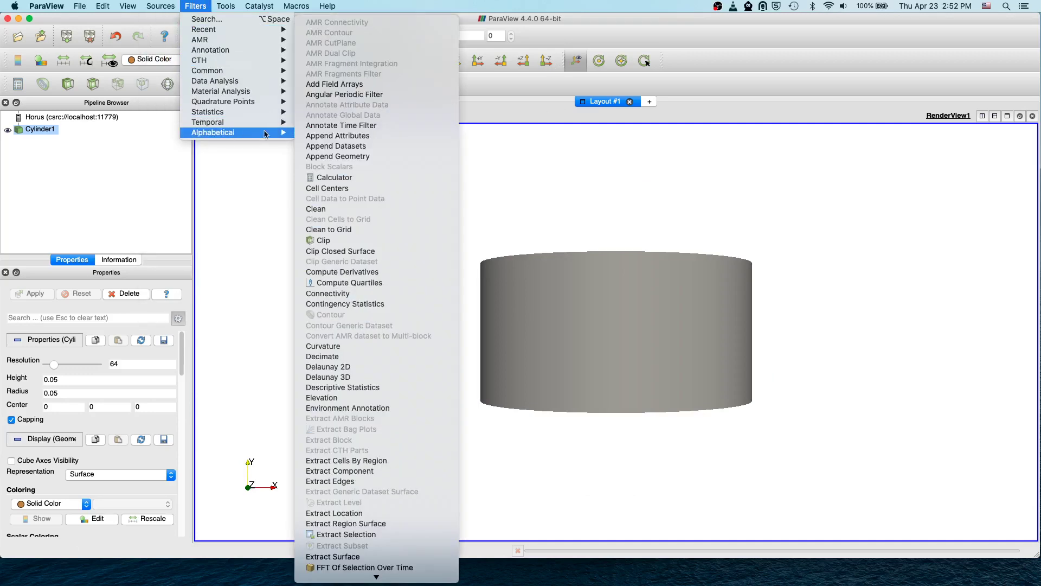
scroll(362, 451, down, 10)
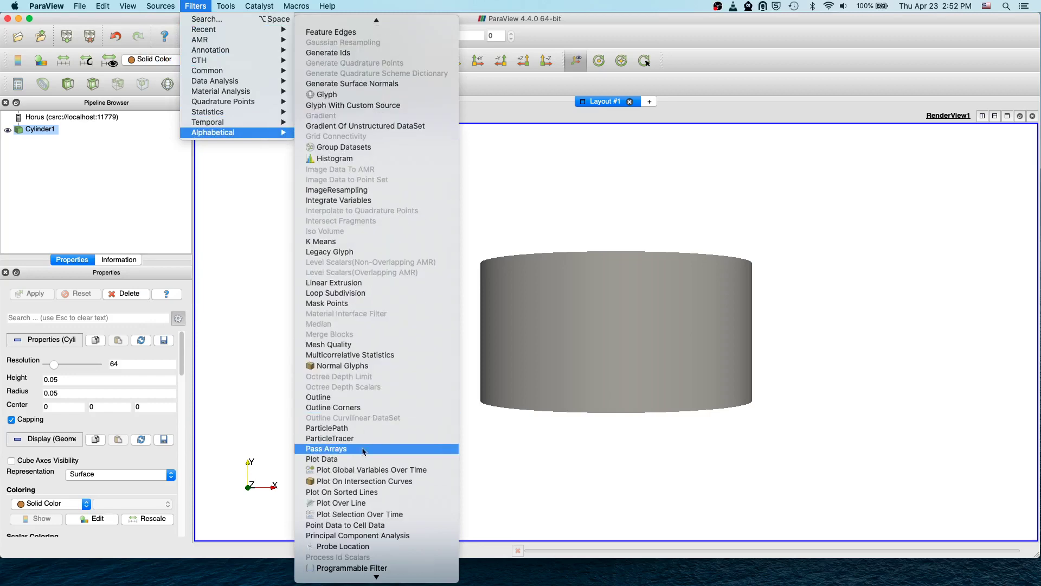
scroll(367, 446, down, 15)
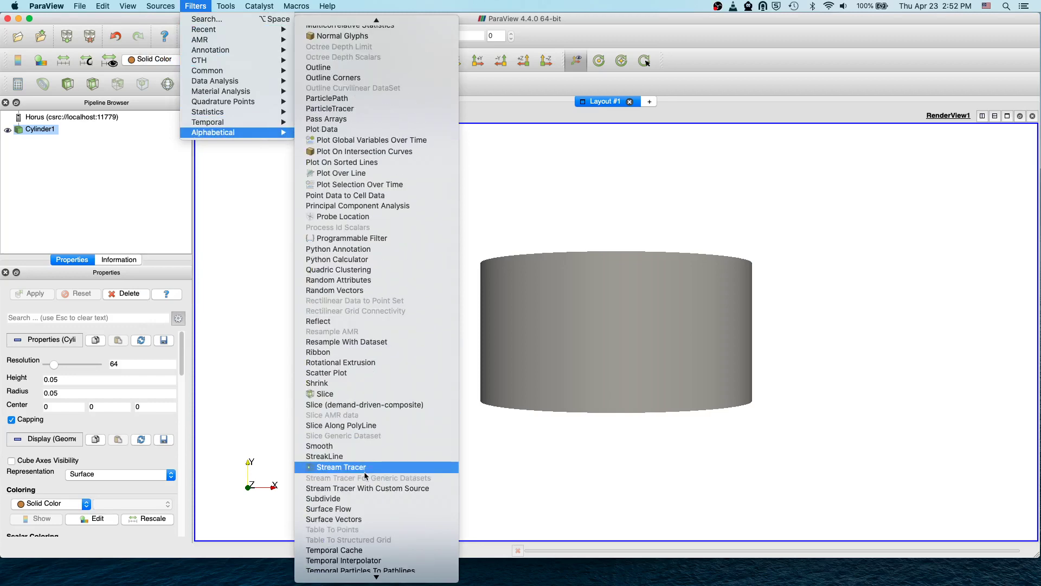
click(364, 501)
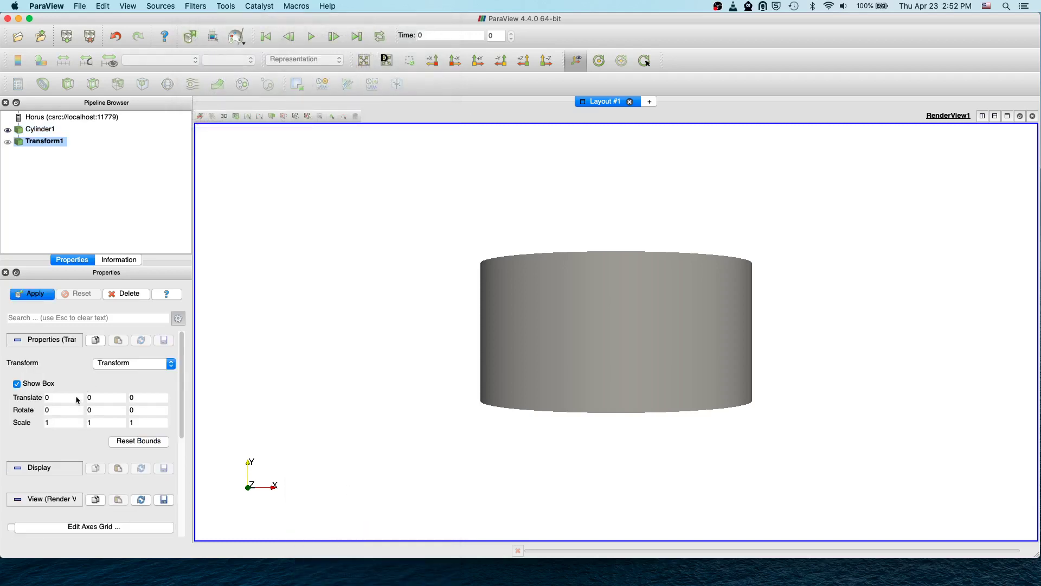
click(60, 411)
key(BackSpace)
click(69, 397)
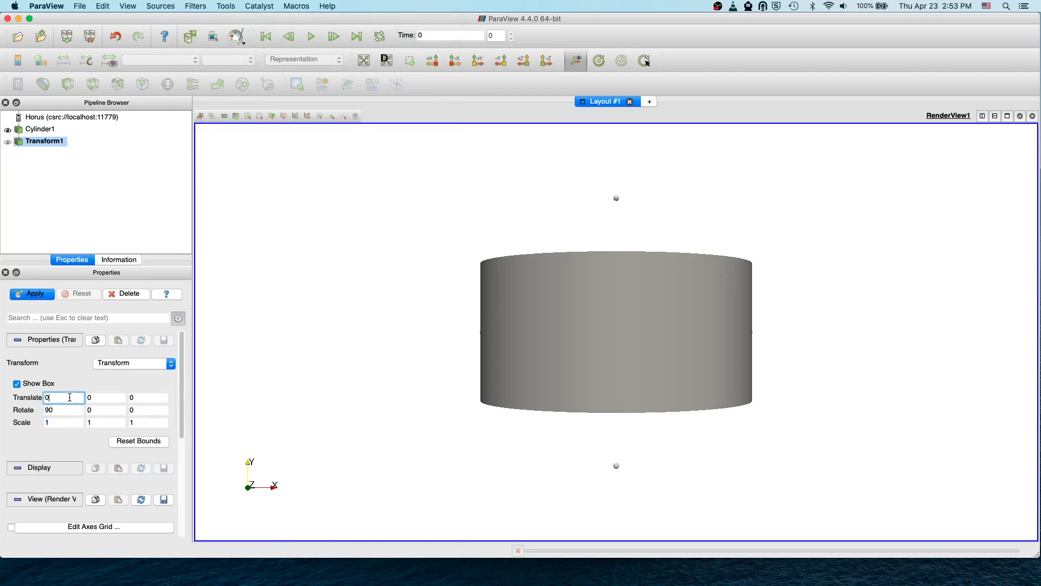
click(34, 296)
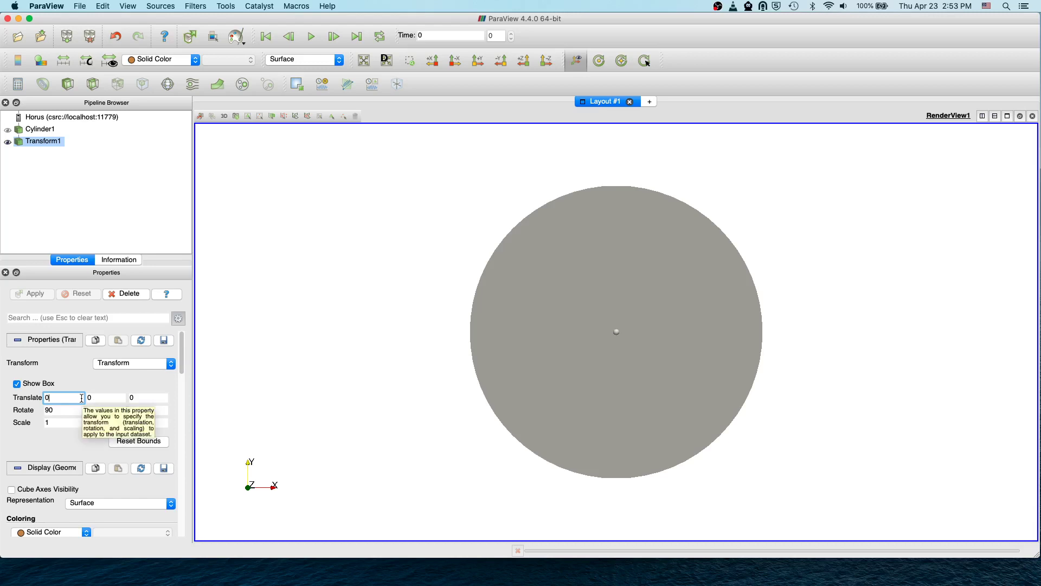
Step: Set the transform's translation to 0.2 in X and 0.2 in Y, apply it, and view the moved cylinder along -Z
text(.2)
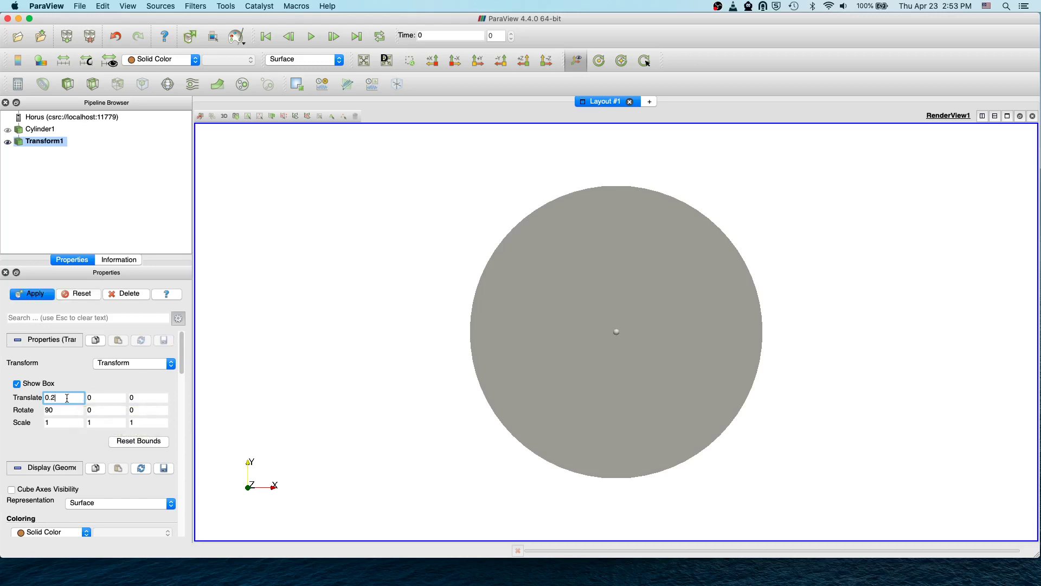
click(102, 398)
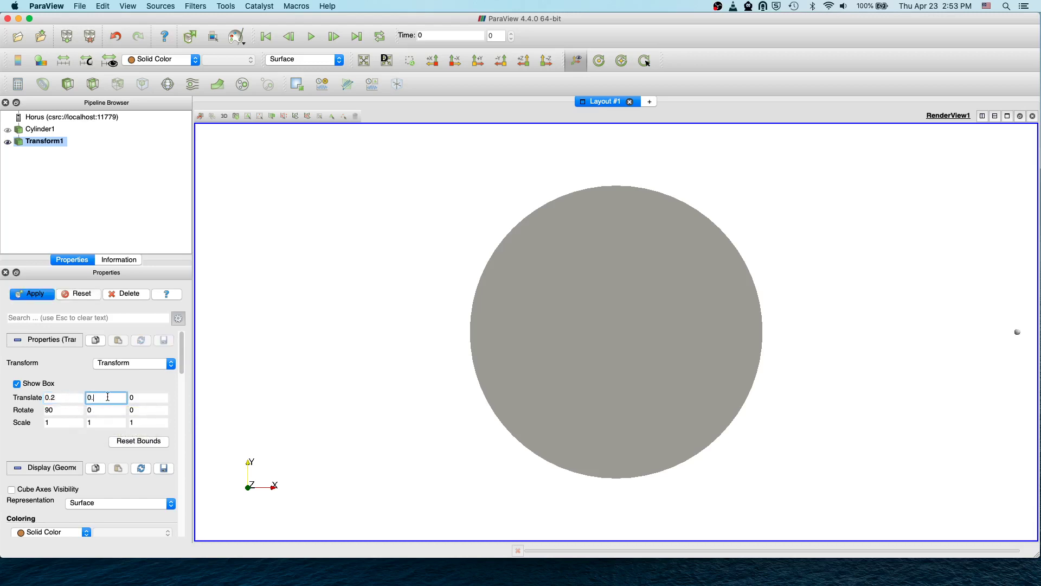
key(Tab)
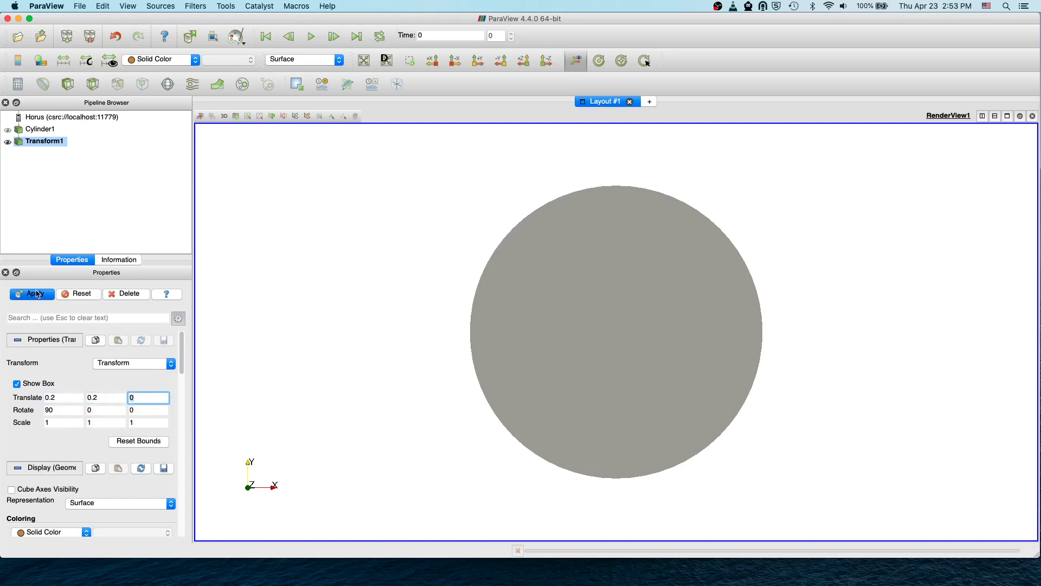
click(34, 293)
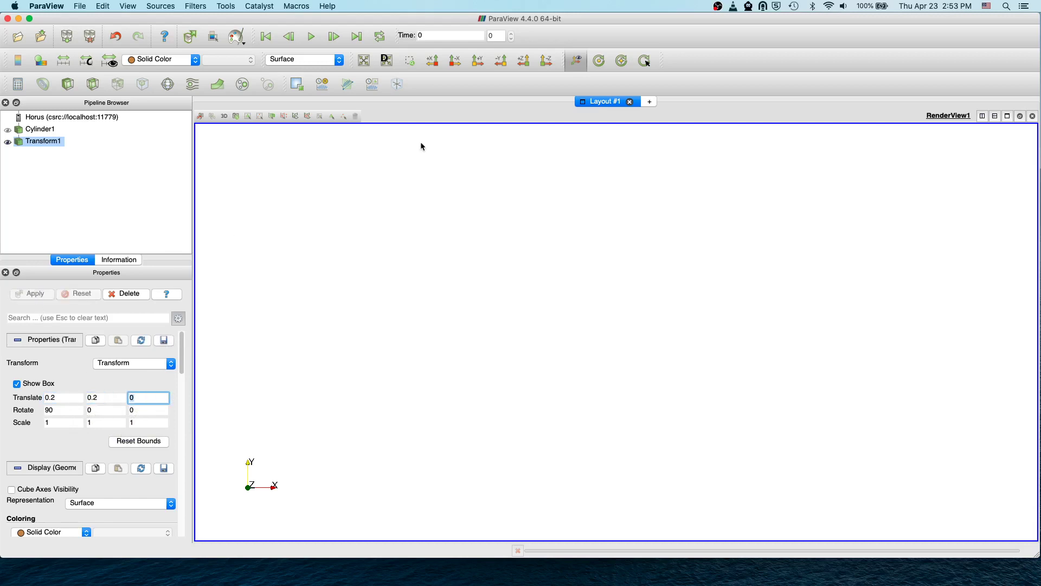
click(547, 65)
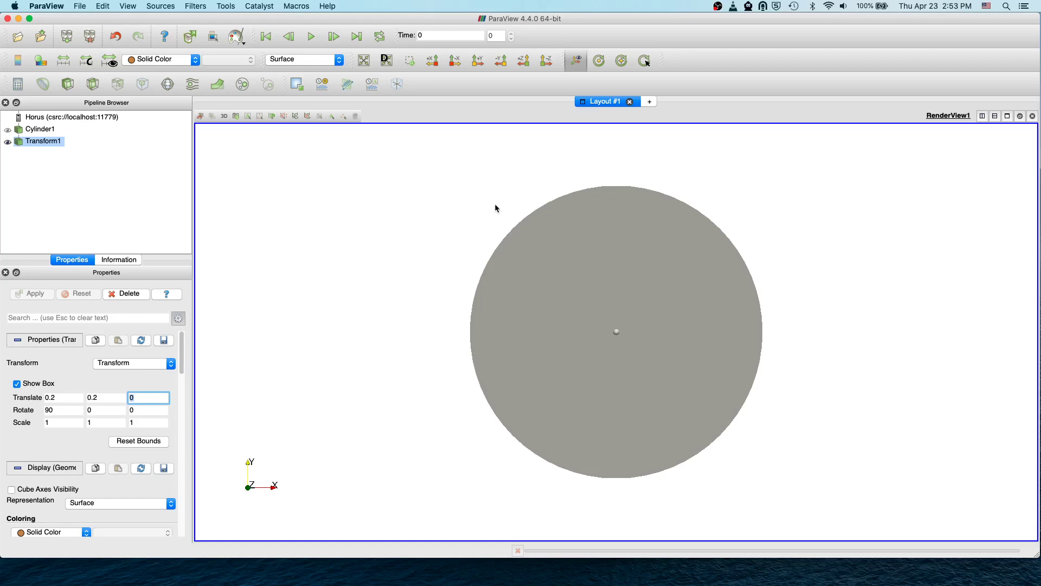
drag(474, 200, 474, 245)
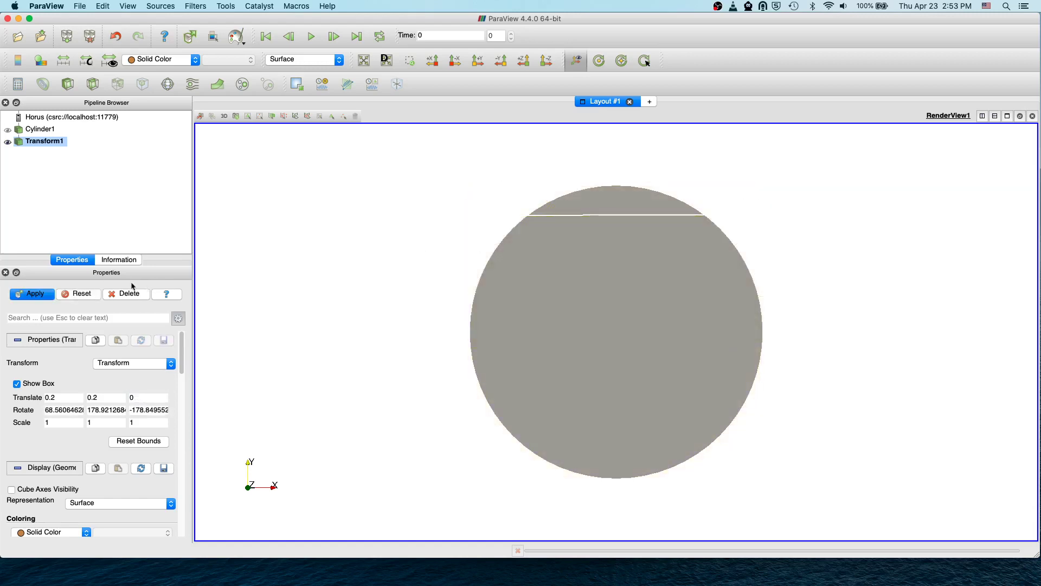
click(94, 293)
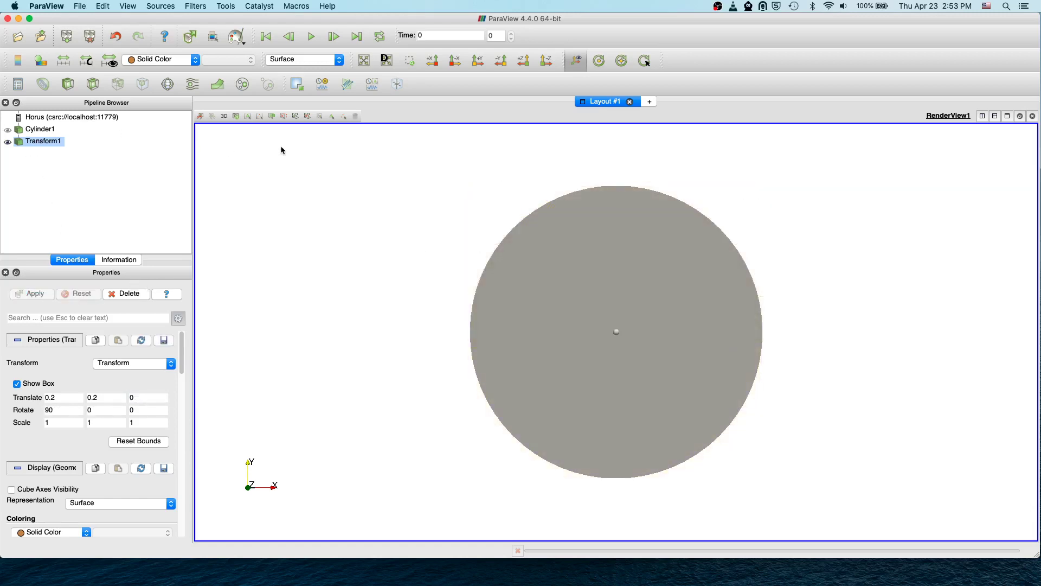
Step: Display the transformed cylinder as Surface With Edges and examine the mesh on its side and cap
drag(281, 149, 281, 225)
click(302, 59)
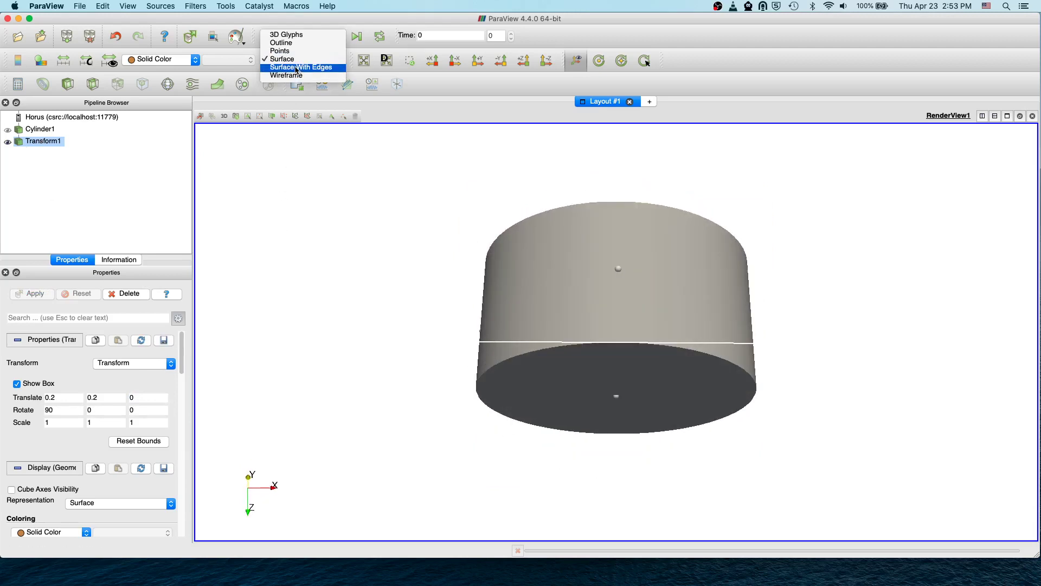
click(296, 67)
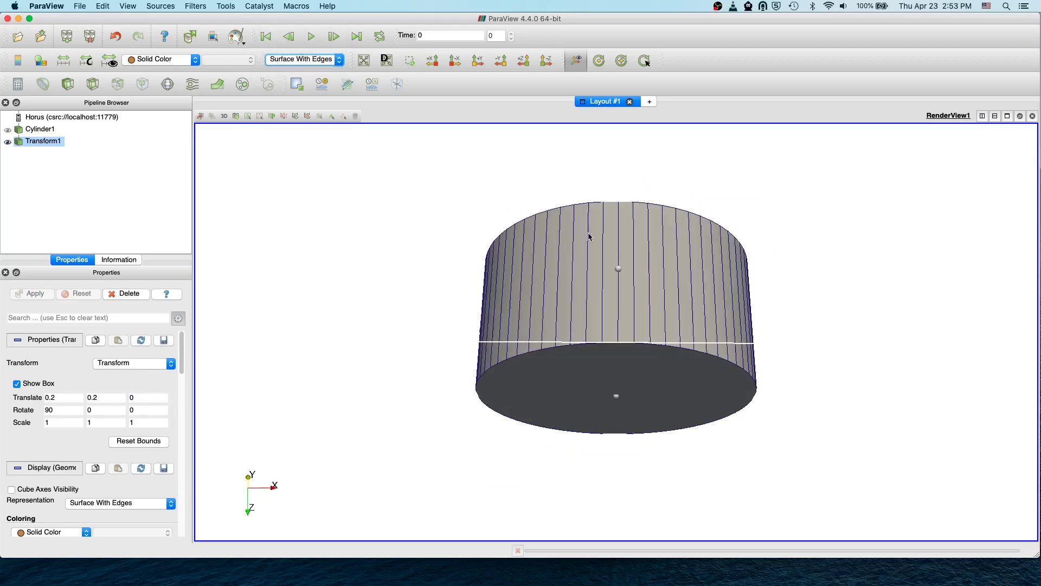
drag(360, 206, 356, 148)
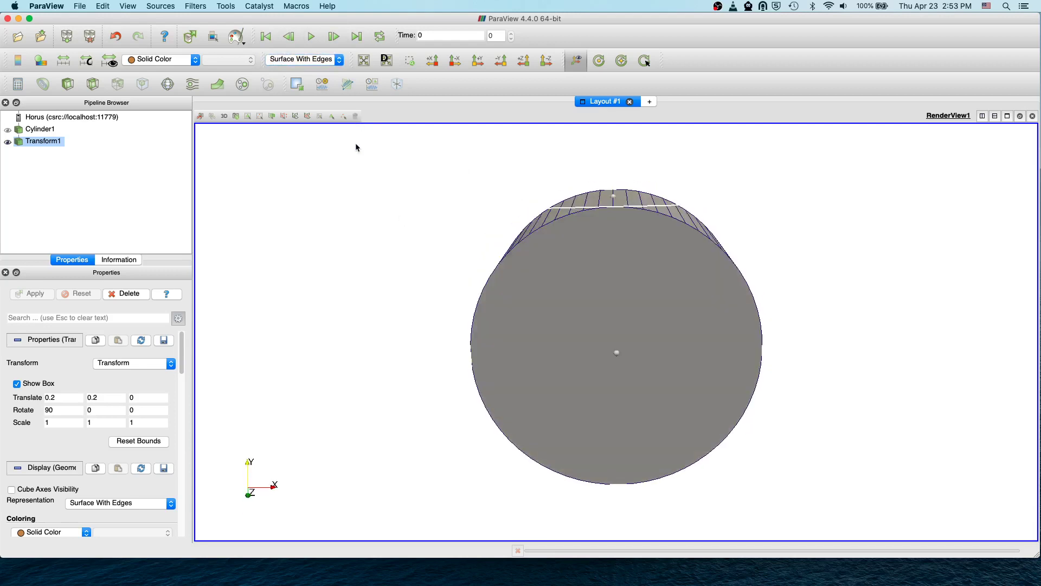
Step: Add a Triangulate filter to the transformed cylinder and apply it
click(196, 6)
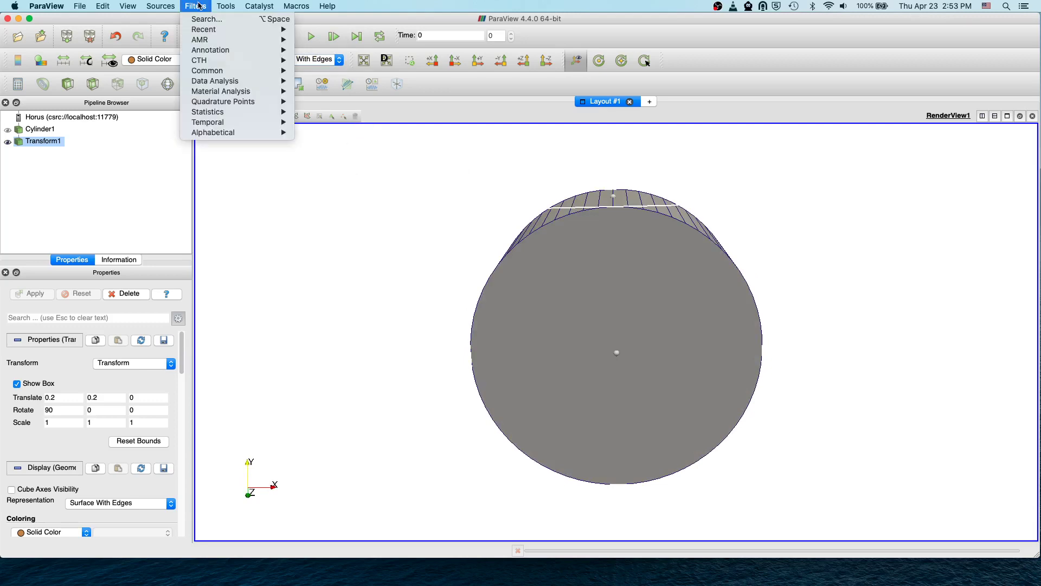
mouse_move(225, 132)
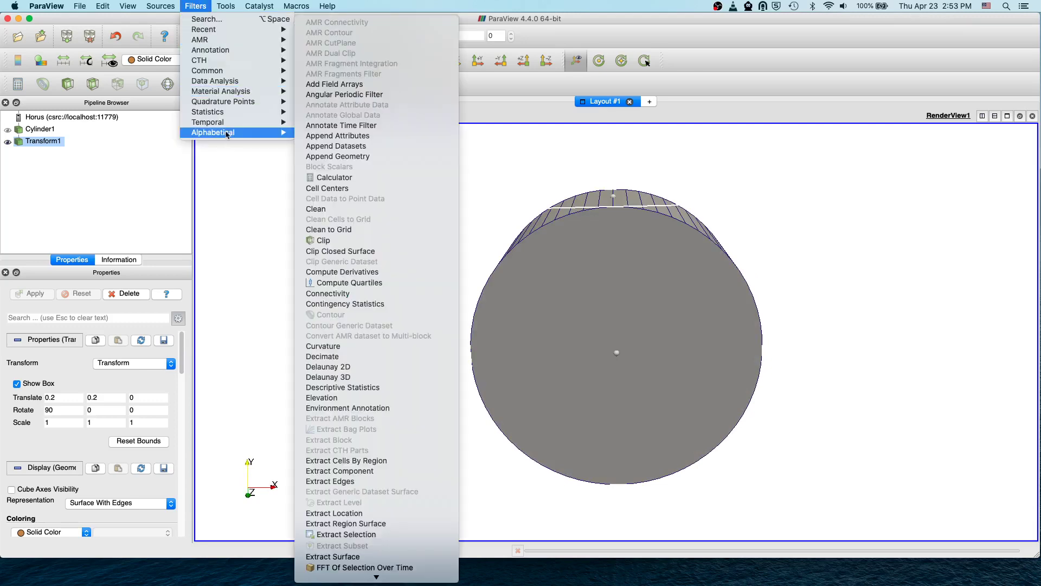
scroll(368, 245, down, 2)
scroll(368, 245, down, 20)
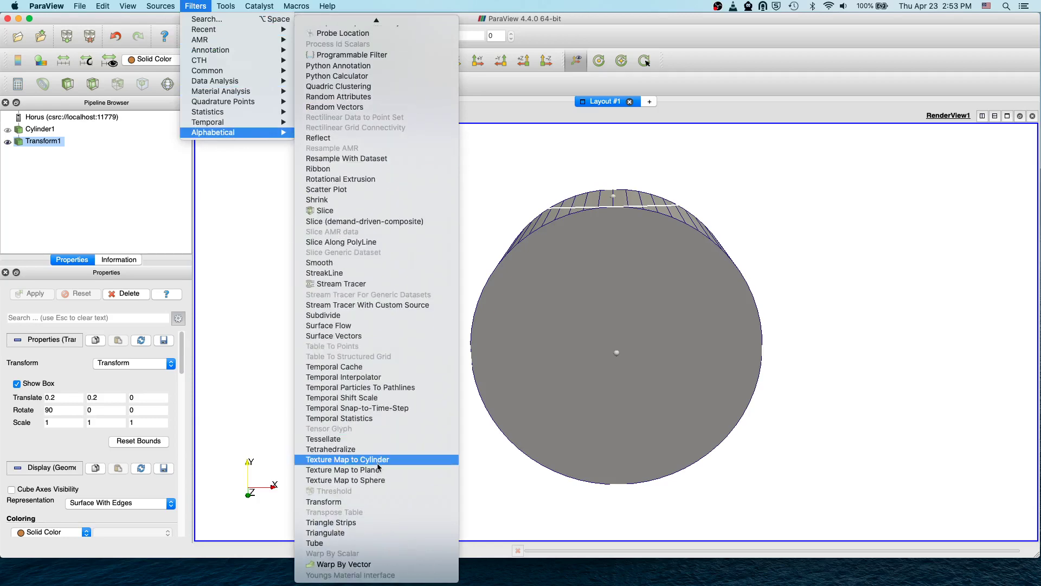
click(349, 535)
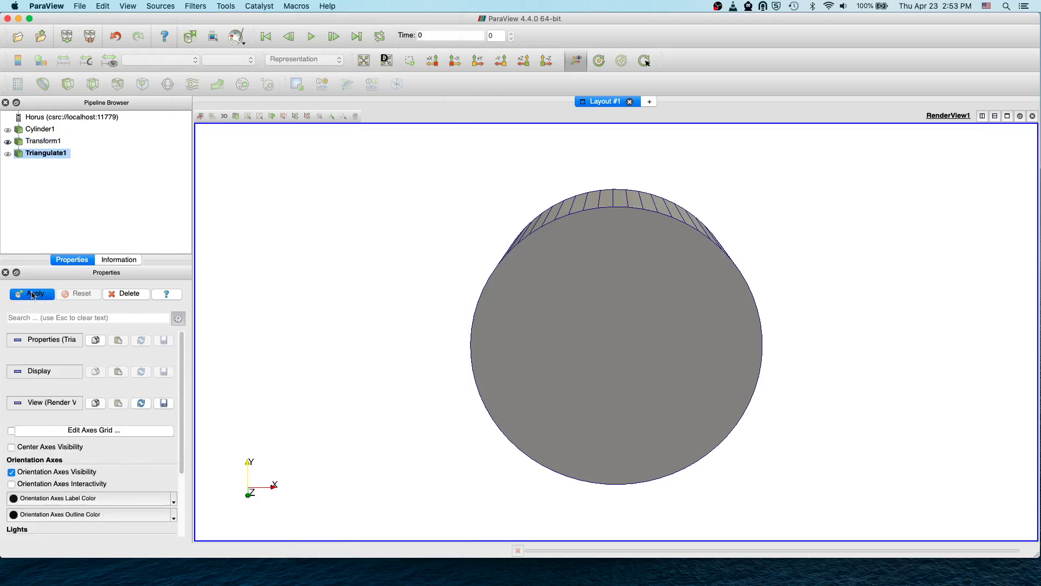
click(33, 294)
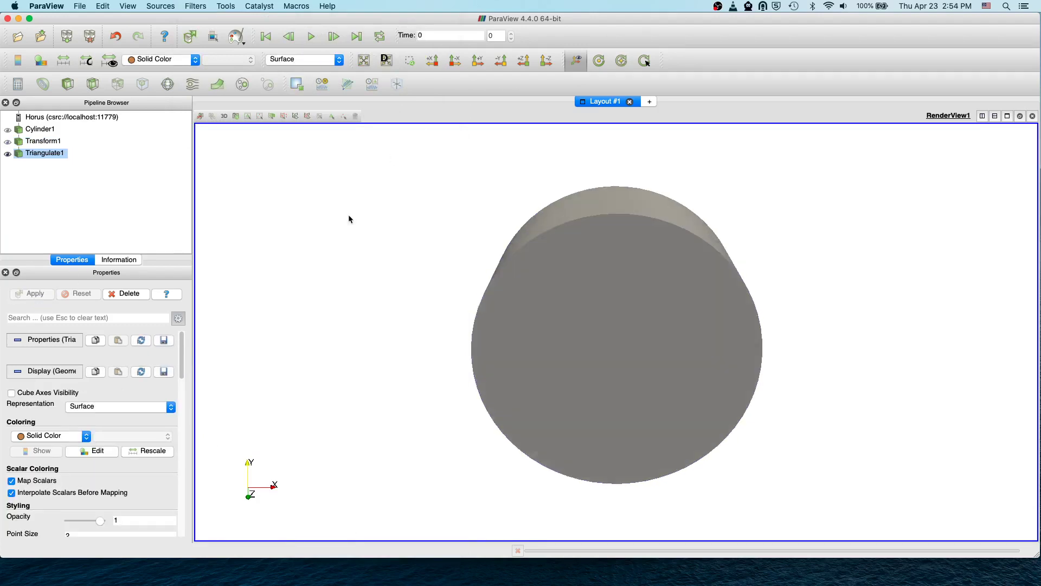
Step: Display the triangulated cylinder as Surface With Edges and check its mesh information, including cell count and bounds
drag(349, 217, 347, 189)
click(332, 59)
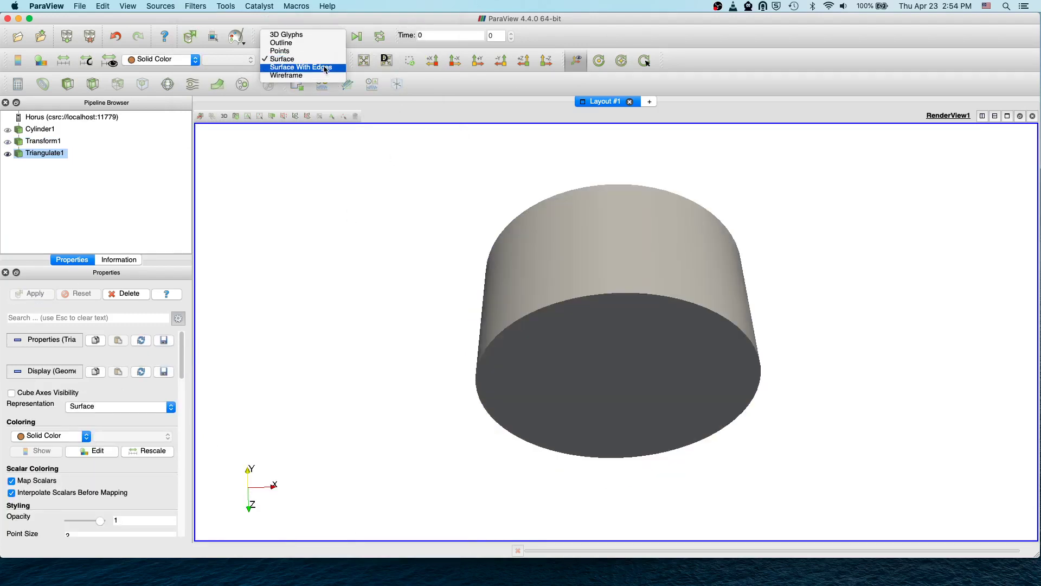
click(325, 67)
drag(364, 212, 356, 174)
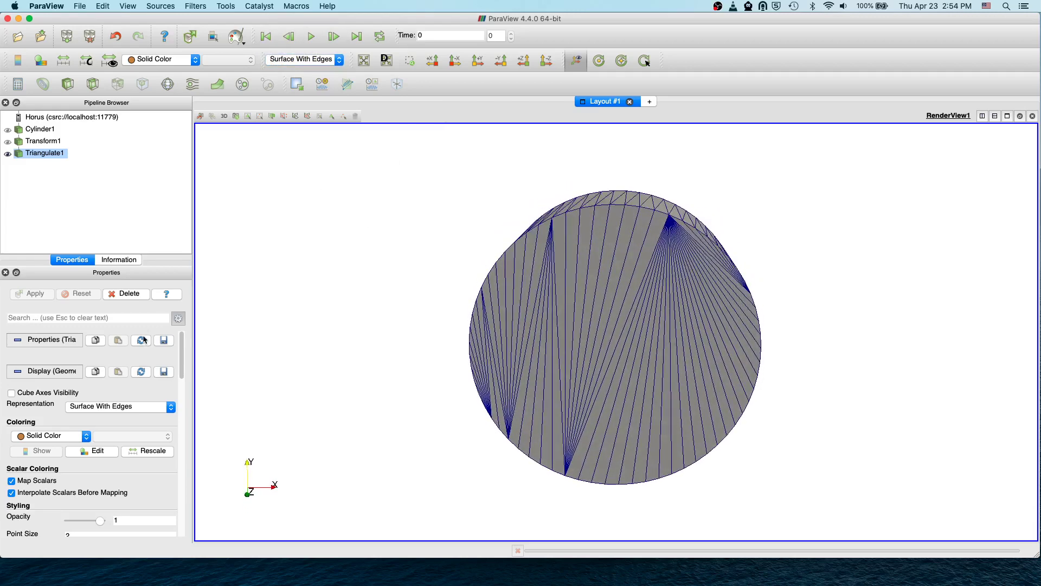
click(125, 261)
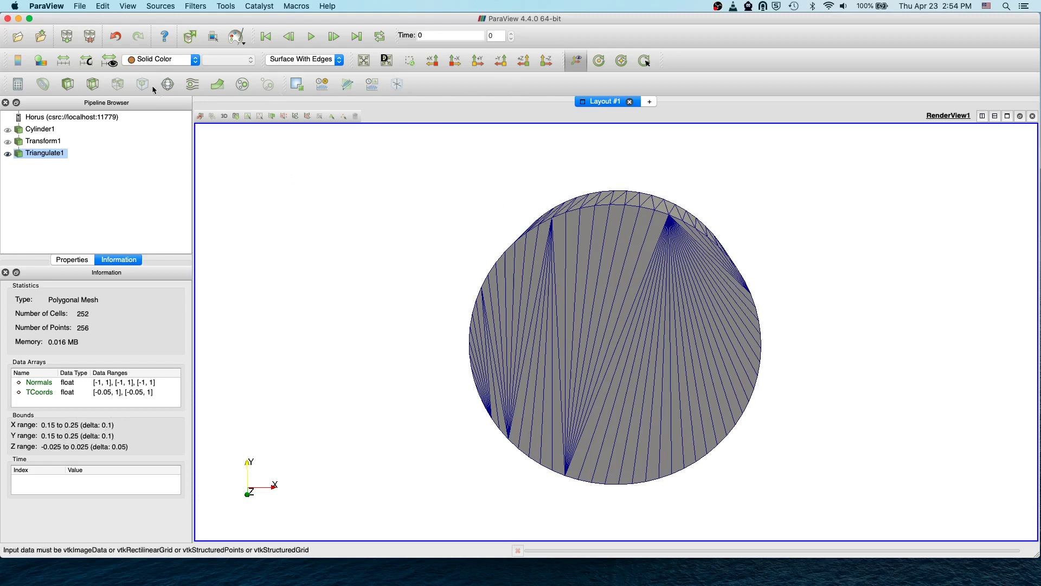
Step: Save the triangulated cylinder as the binary Stereo Lithography file cylinder.stl in the tarFiles folder, replacing the existing file
click(80, 6)
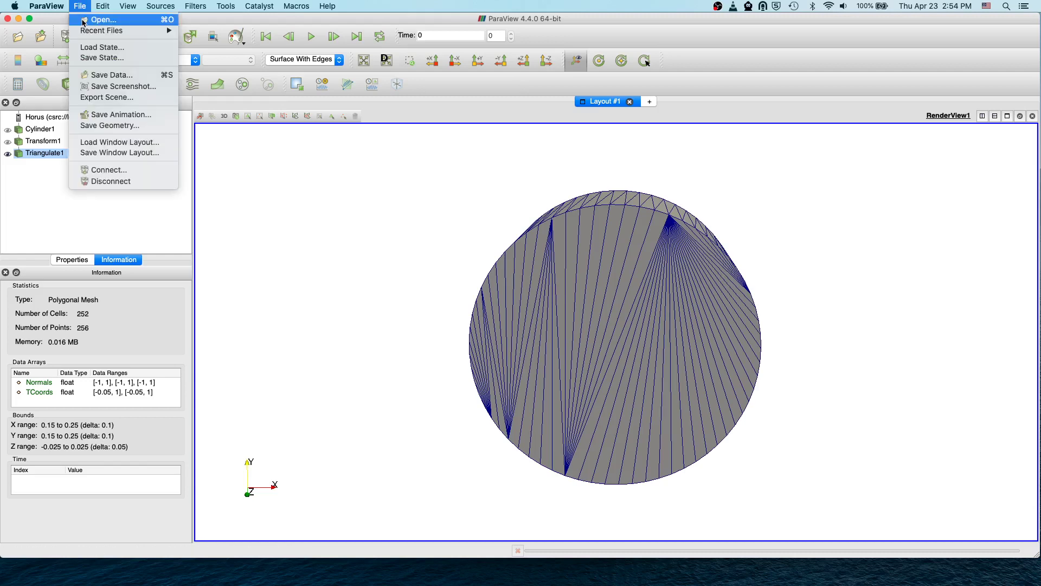
click(91, 78)
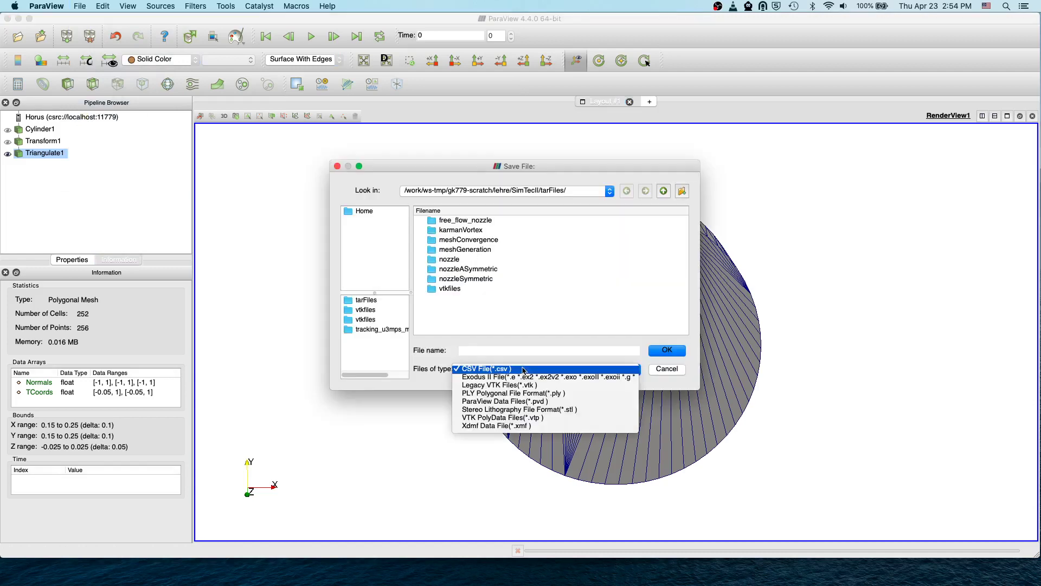
click(508, 412)
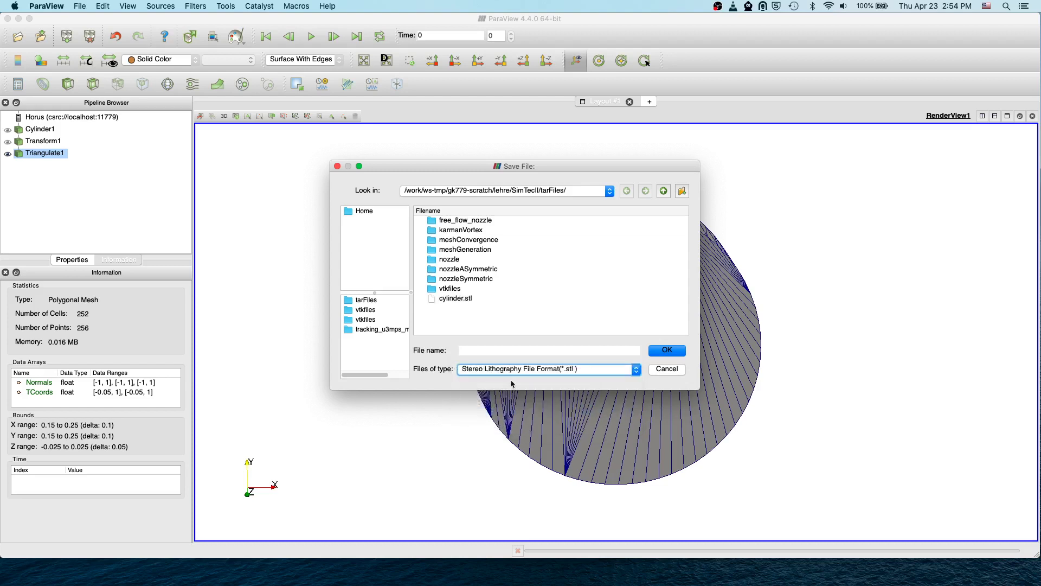
click(460, 302)
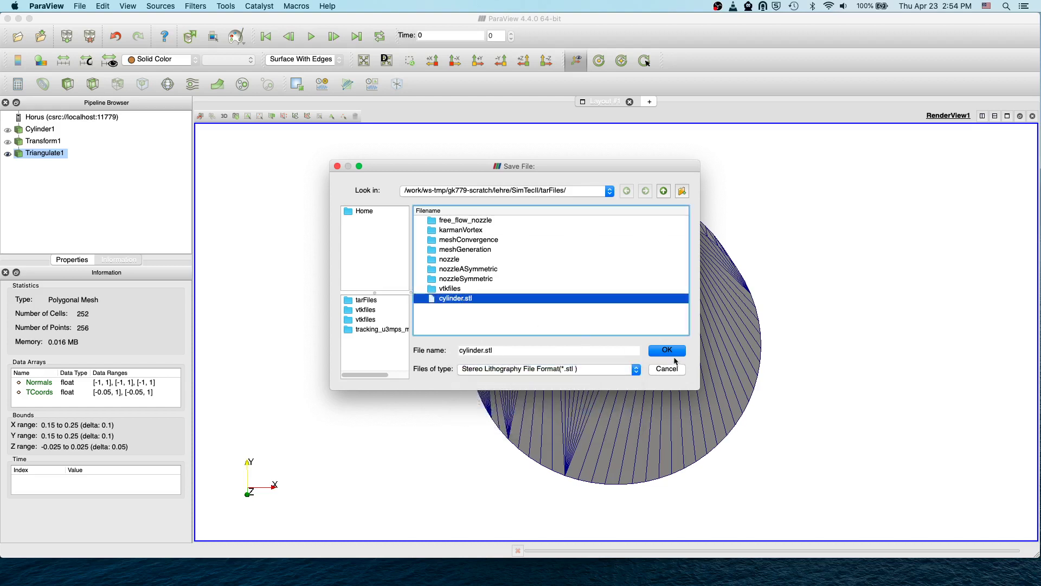
key(Return)
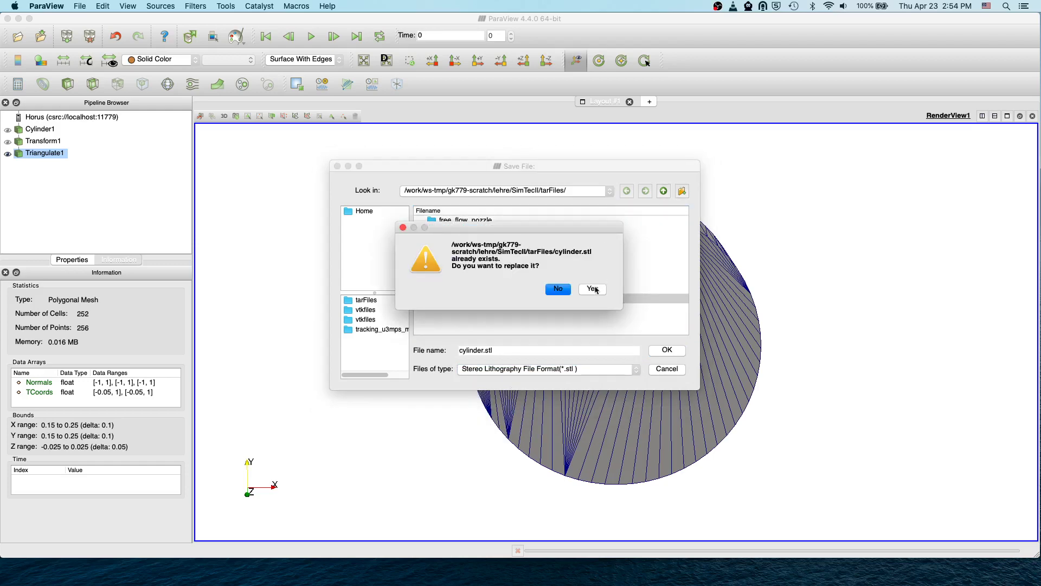
click(594, 289)
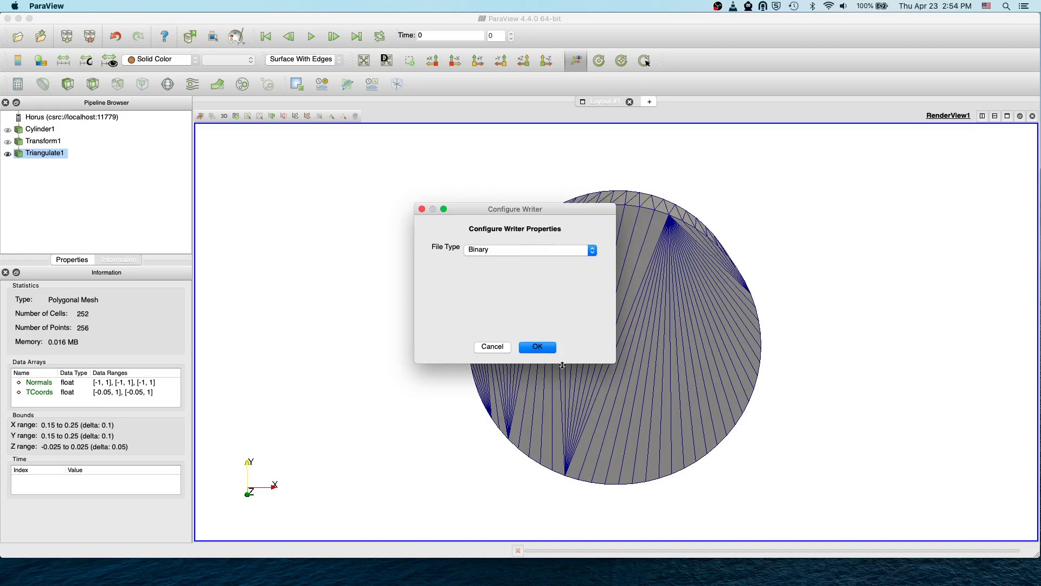
click(537, 347)
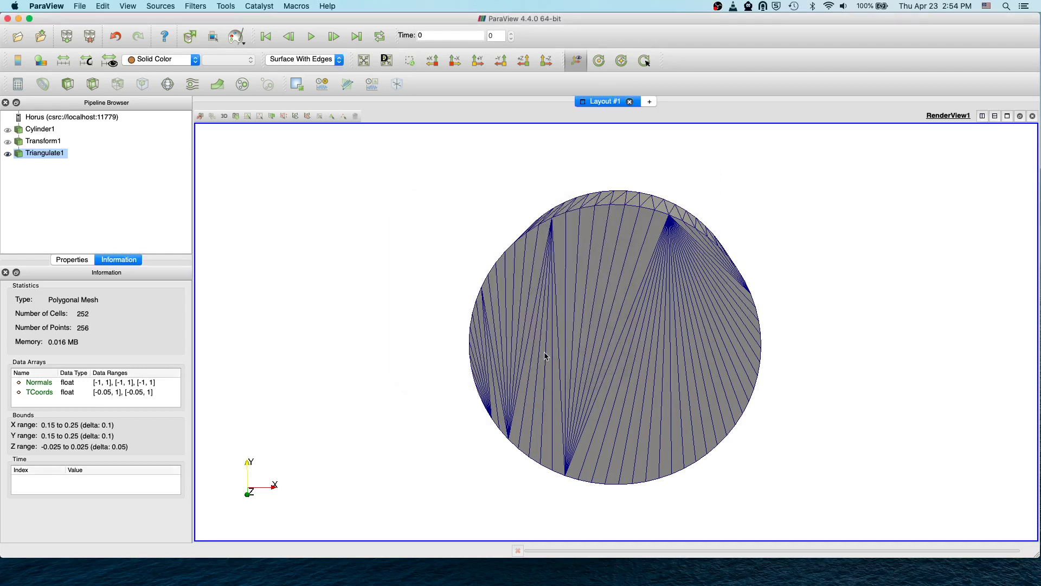
Step: Hide the triangulated cylinder, then open the saved cylinder.stl from the tarFiles folder and apply it
drag(418, 263, 418, 293)
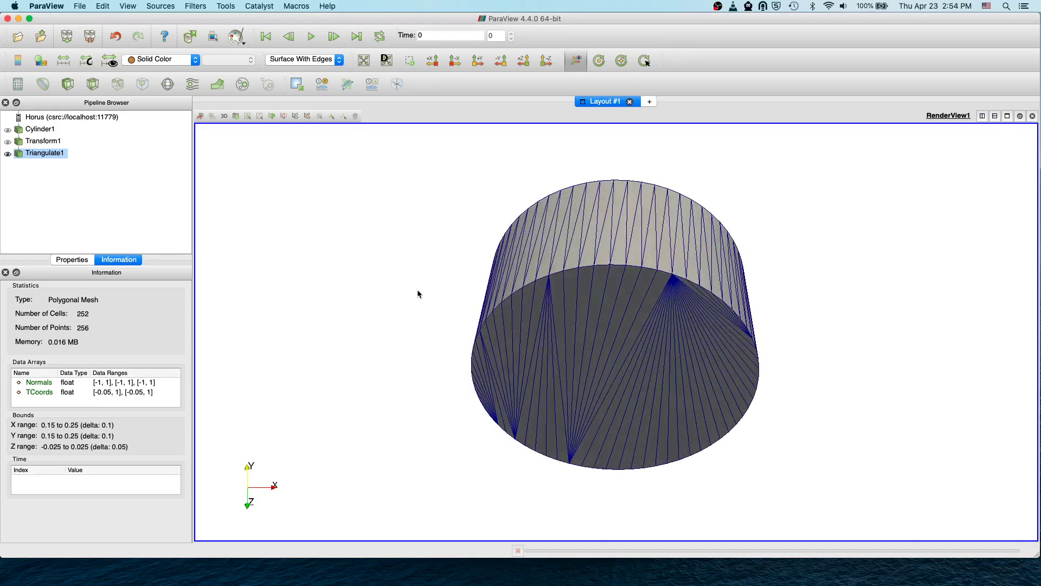
click(8, 154)
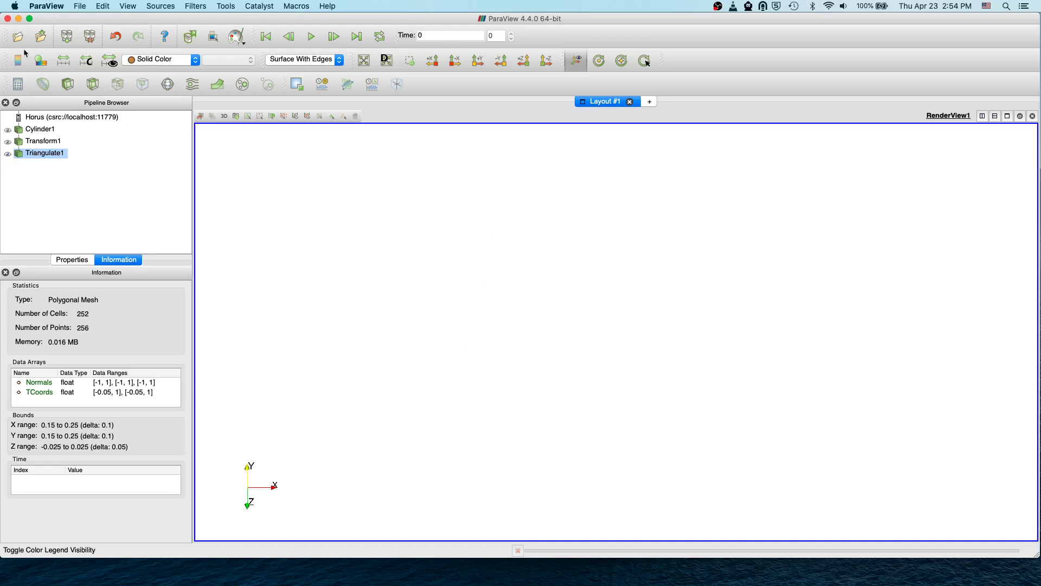
key(super+o)
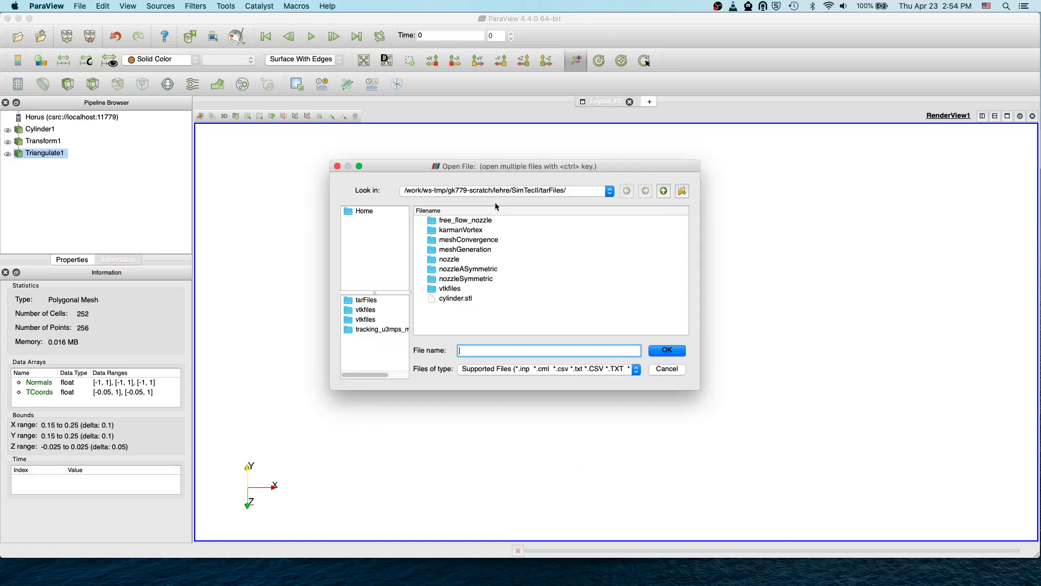
click(450, 298)
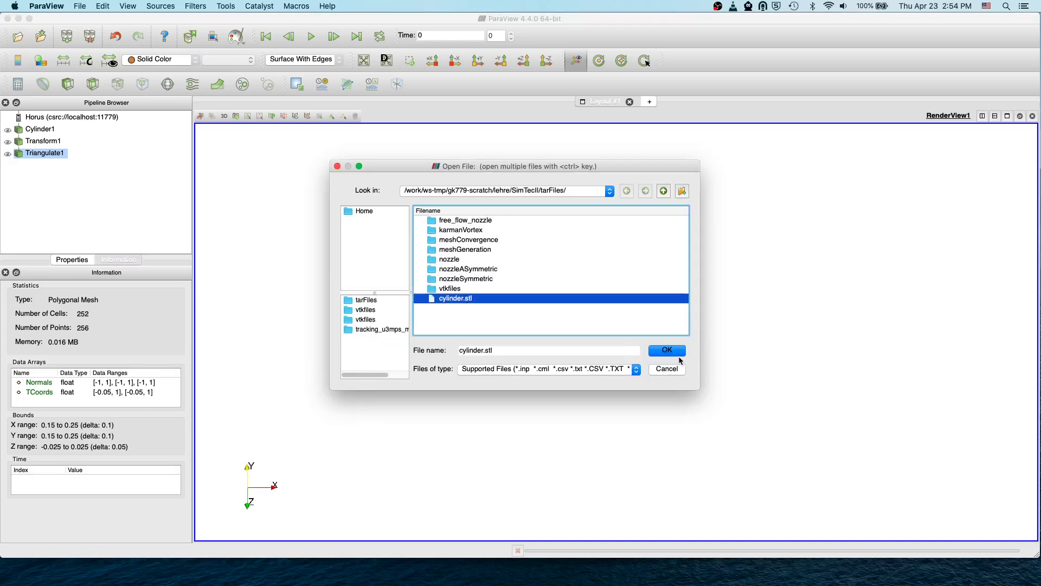
click(677, 352)
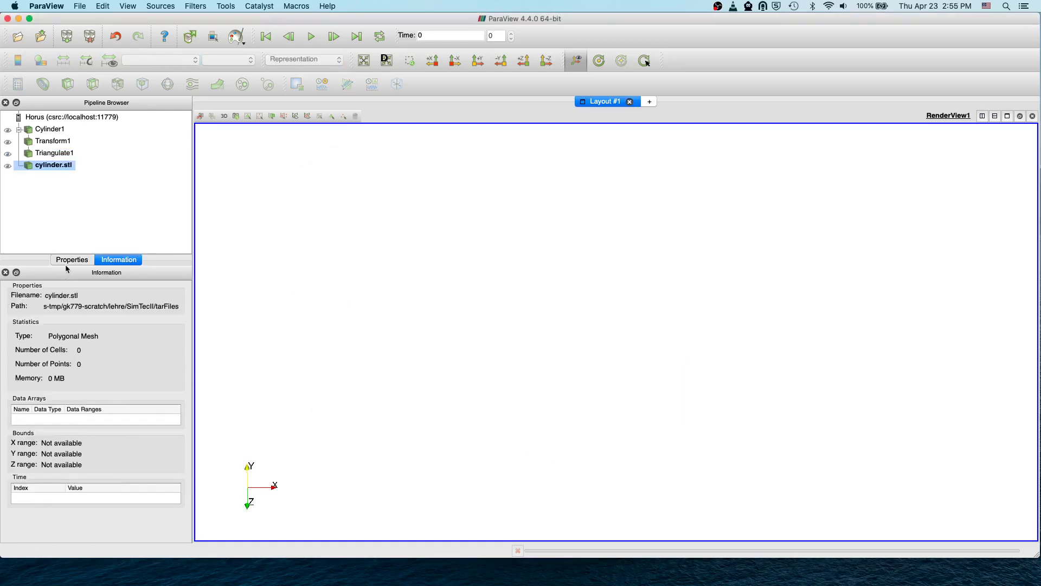
click(71, 259)
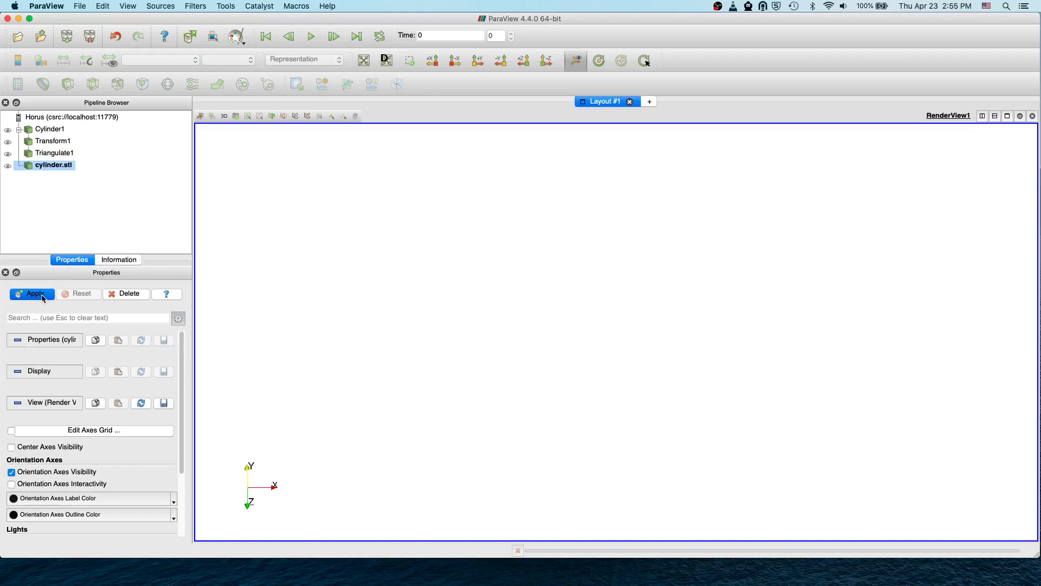
click(33, 294)
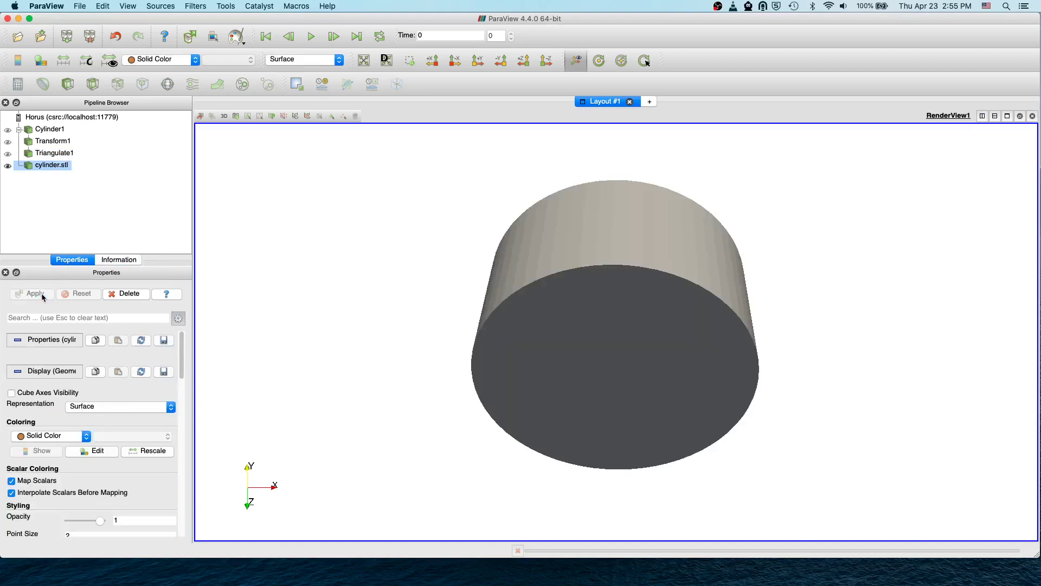
Step: Display the loaded cylinder.stl as Surface With Edges and examine the triangles on its side and cap
click(310, 58)
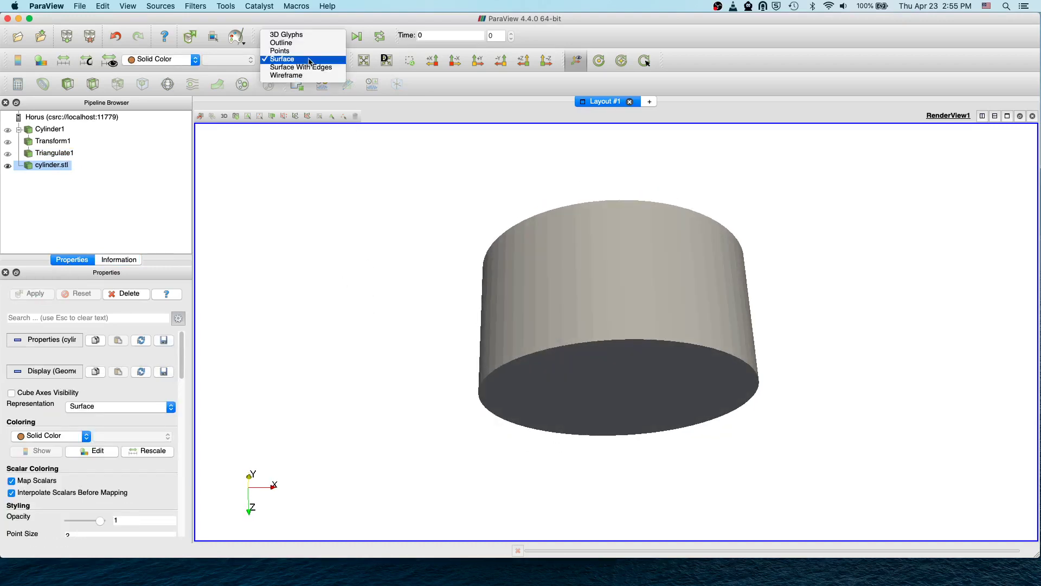
click(301, 67)
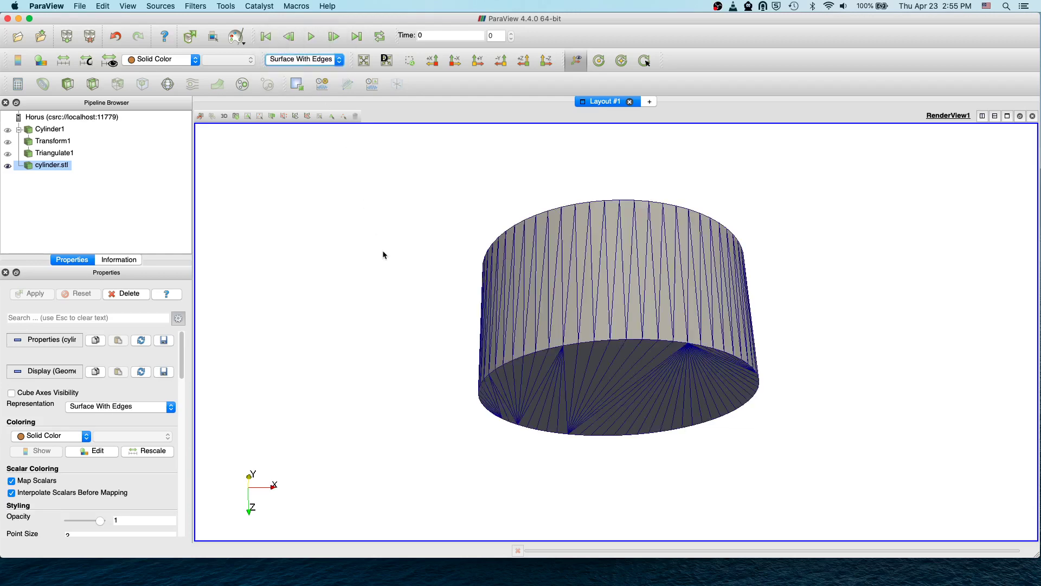
drag(383, 255, 362, 296)
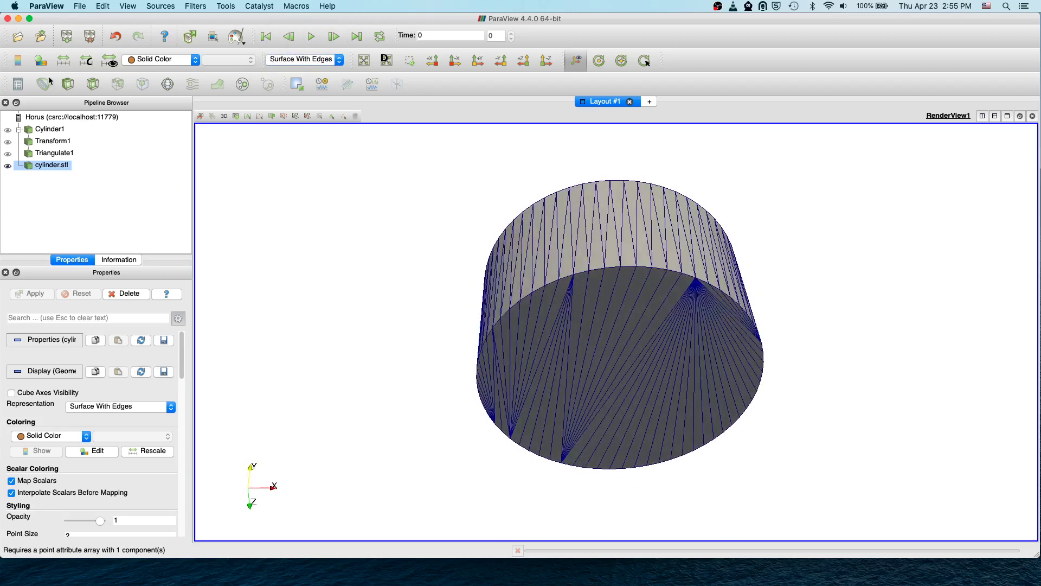